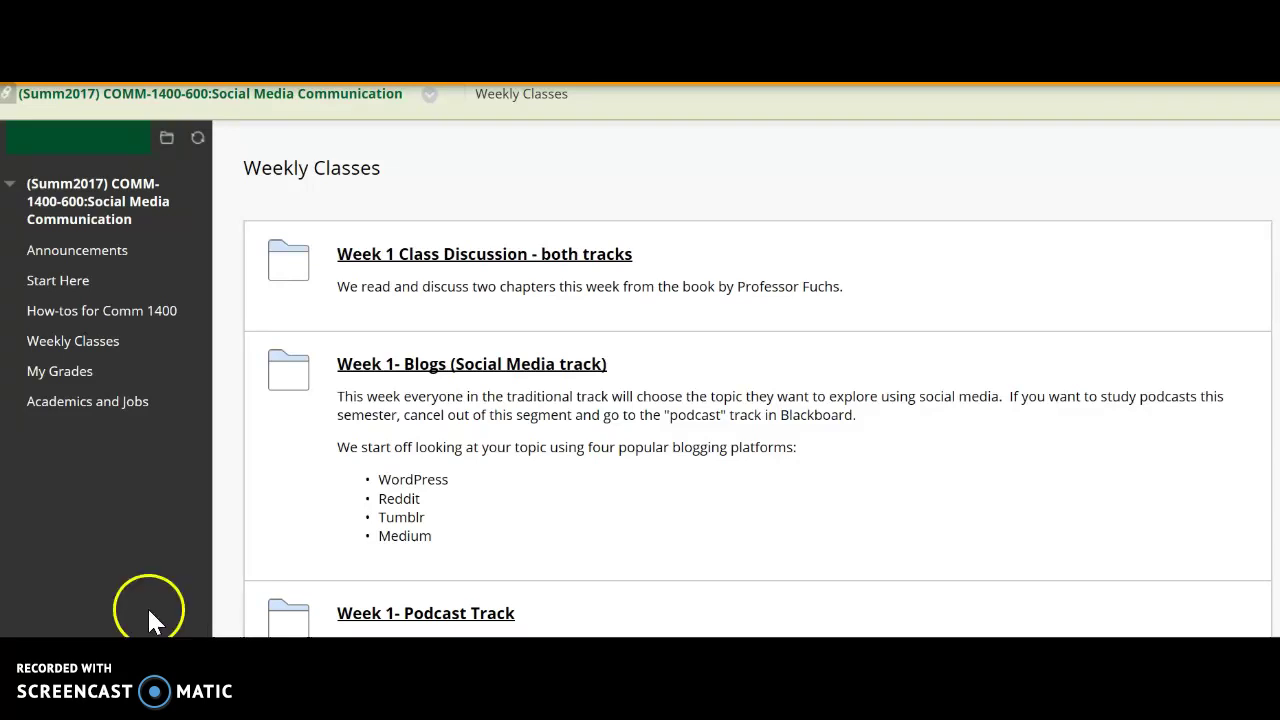
Open the Week 1 Class Discussion - both tracks folder in Weekly Classes and review its discussion assignments.
{"action": "left_click_drag", "start_coordinate": [51, 343], "coordinate": [48, 356]}
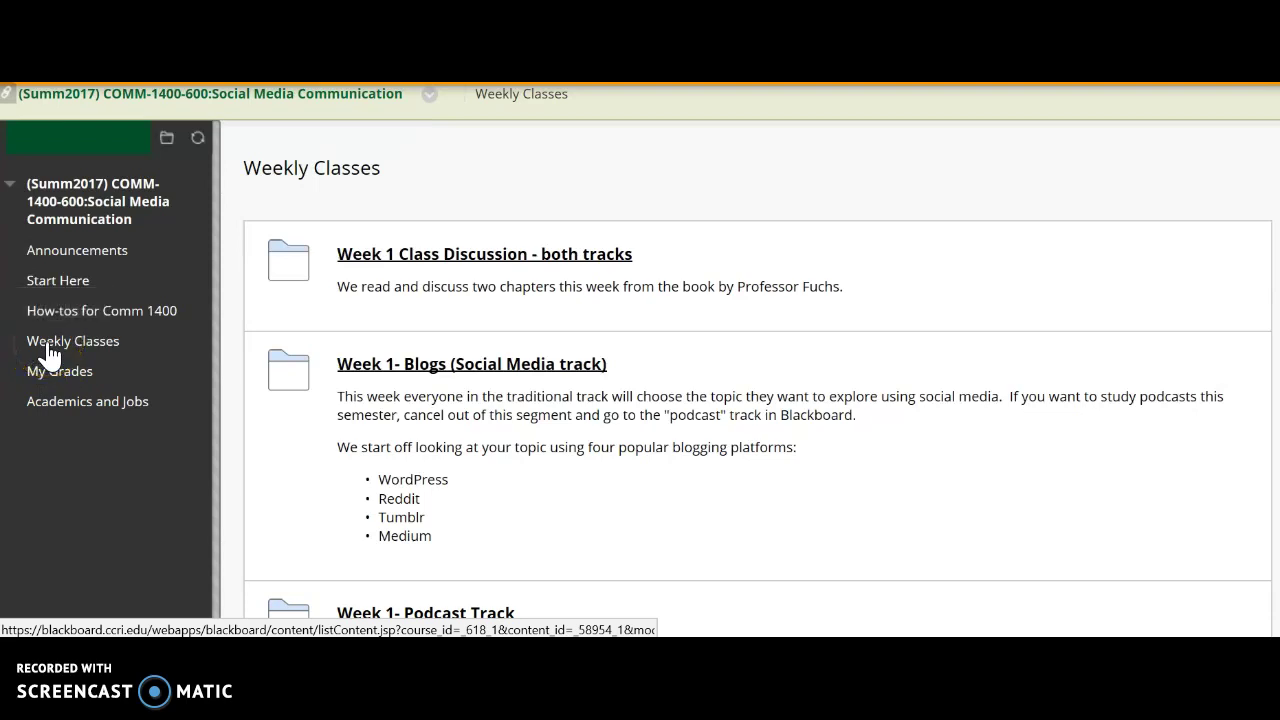
{"action": "left_click", "coordinate": [476, 270]}
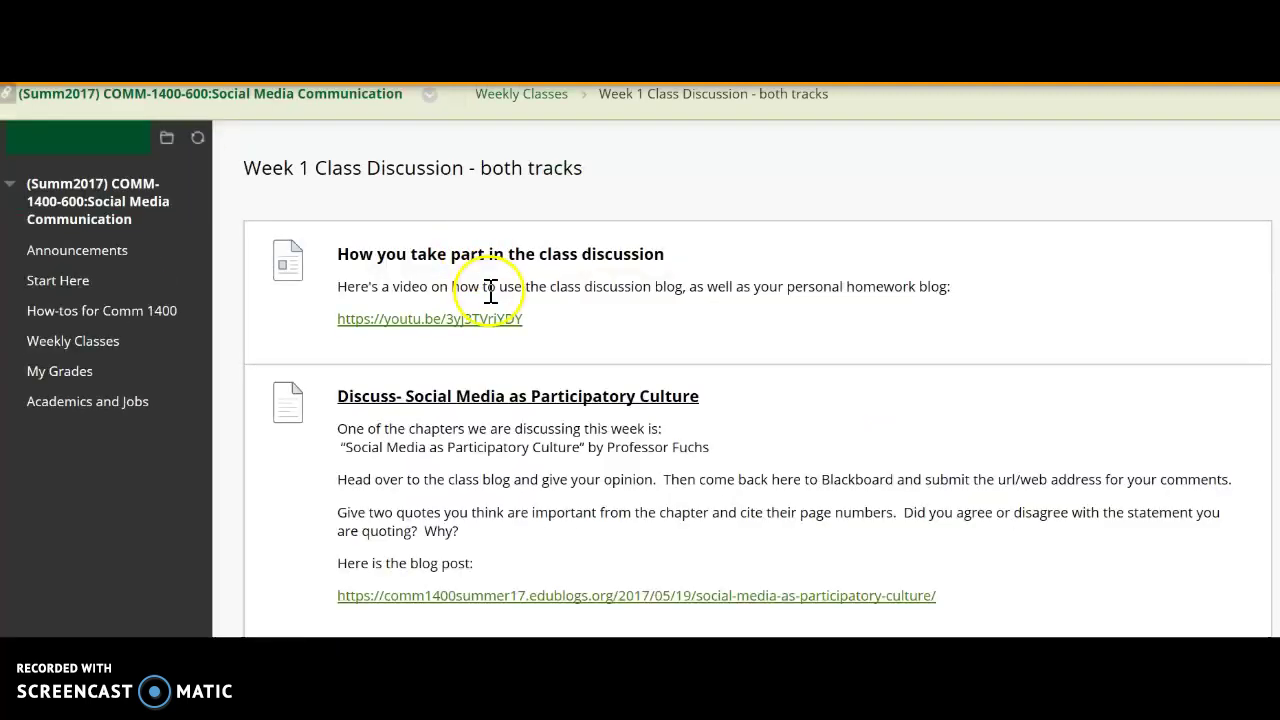
{"action": "scroll", "coordinate": [740, 400], "scroll_direction": "down", "scroll_amount": 1}
{"action": "scroll", "coordinate": [1214, 440], "scroll_direction": "down", "scroll_amount": 2}
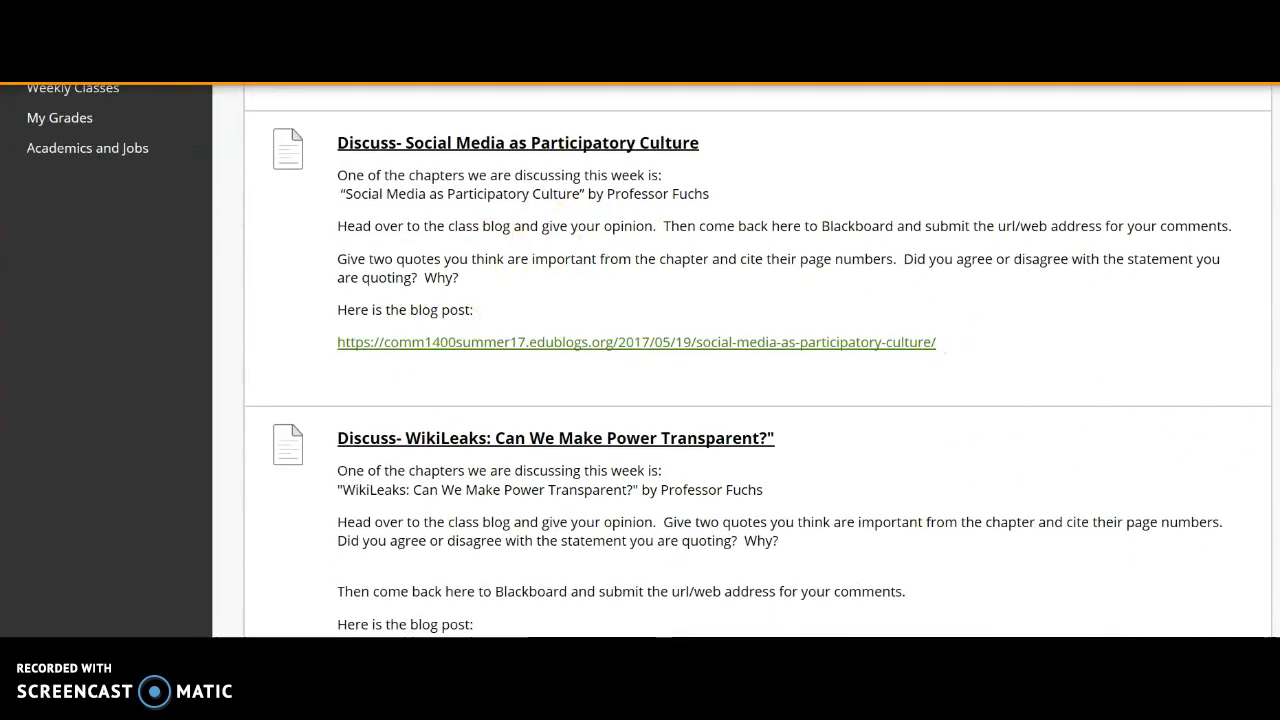
{"action": "scroll", "coordinate": [648, 360], "scroll_direction": "up", "scroll_amount": 2}
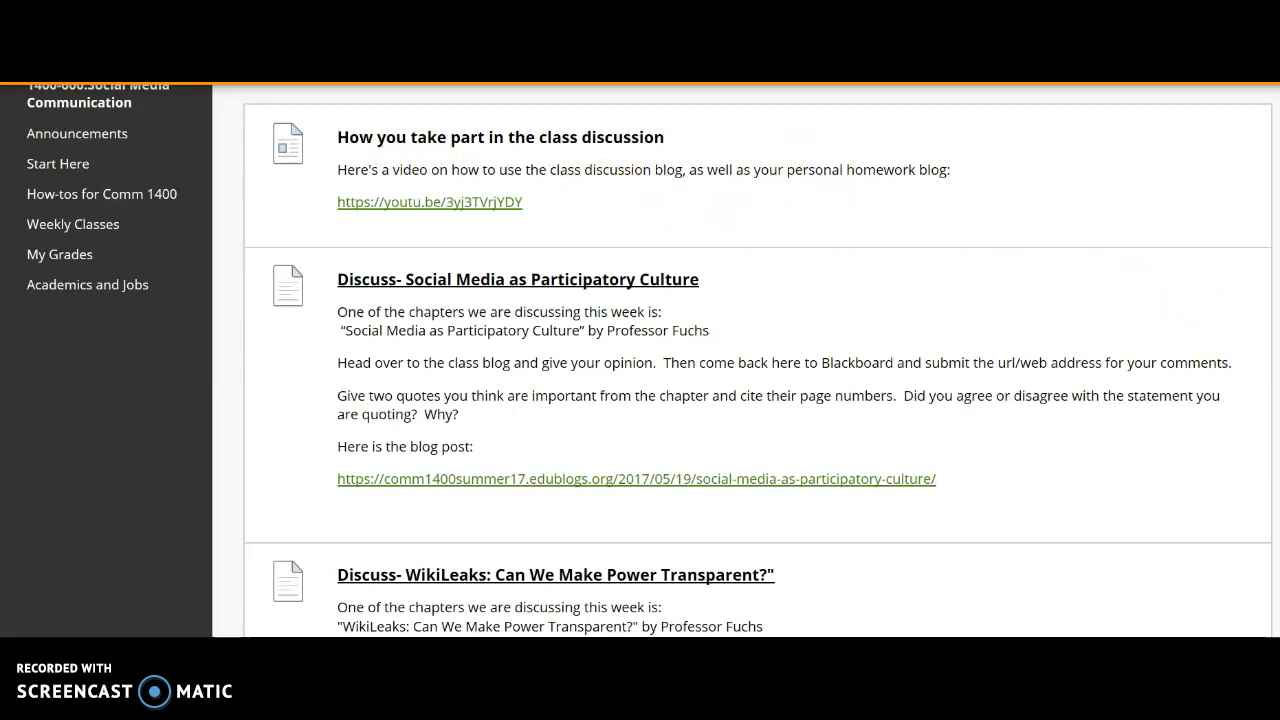
{"action": "scroll", "coordinate": [648, 360], "scroll_direction": "down", "scroll_amount": 1}
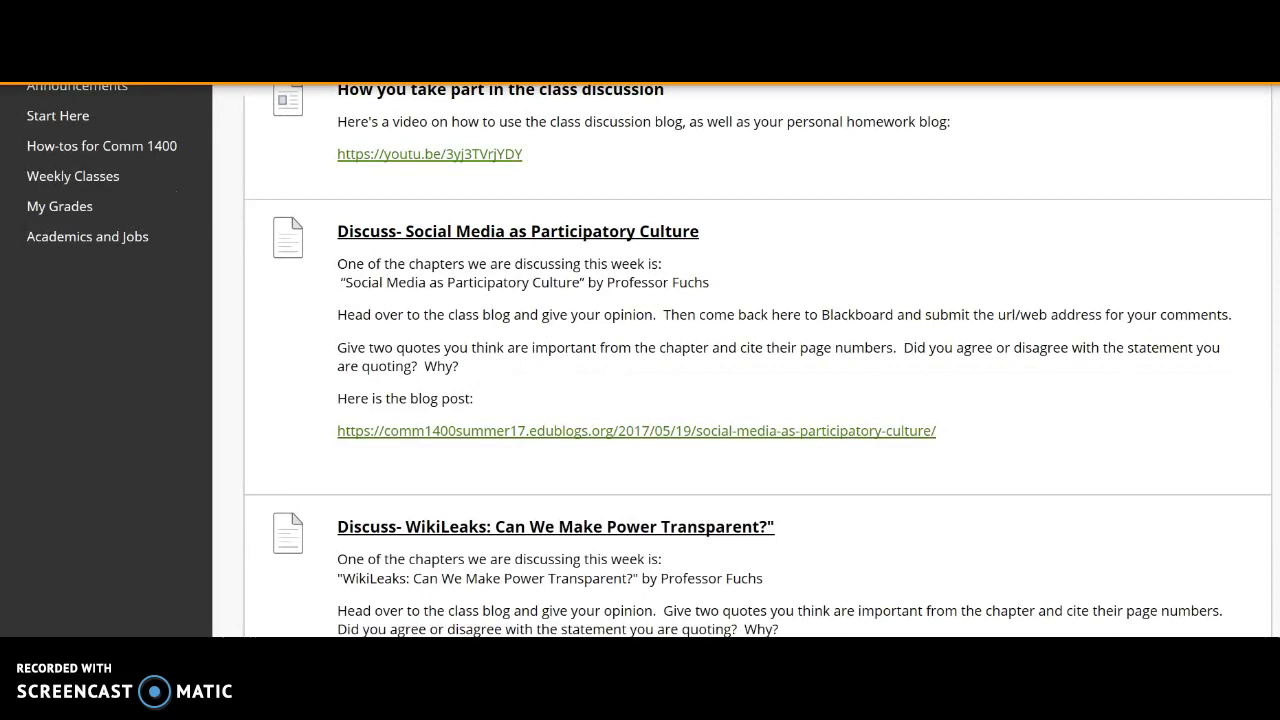
{"action": "scroll", "coordinate": [648, 360], "scroll_direction": "down", "scroll_amount": 1}
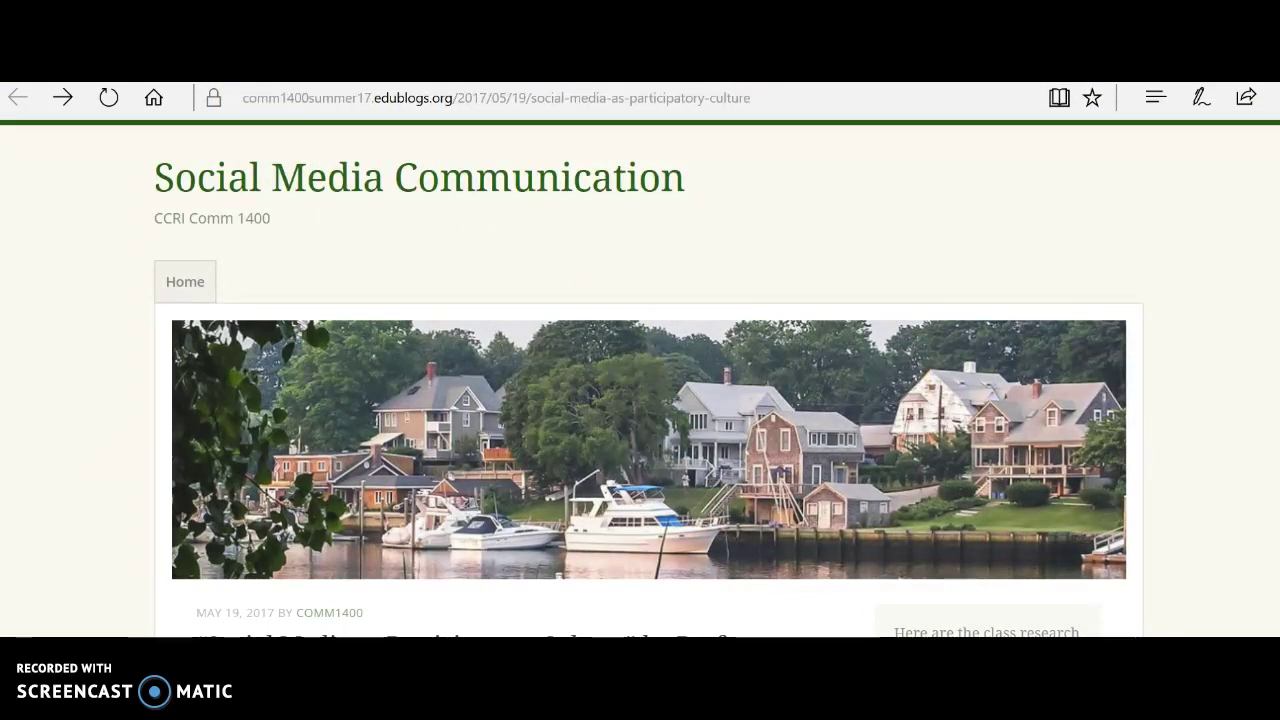
Review the class blog post "Social Media as Participatory Culture" and its Leave a Reply comment form.
{"action": "scroll", "coordinate": [640, 380], "scroll_direction": "down", "scroll_amount": 5}
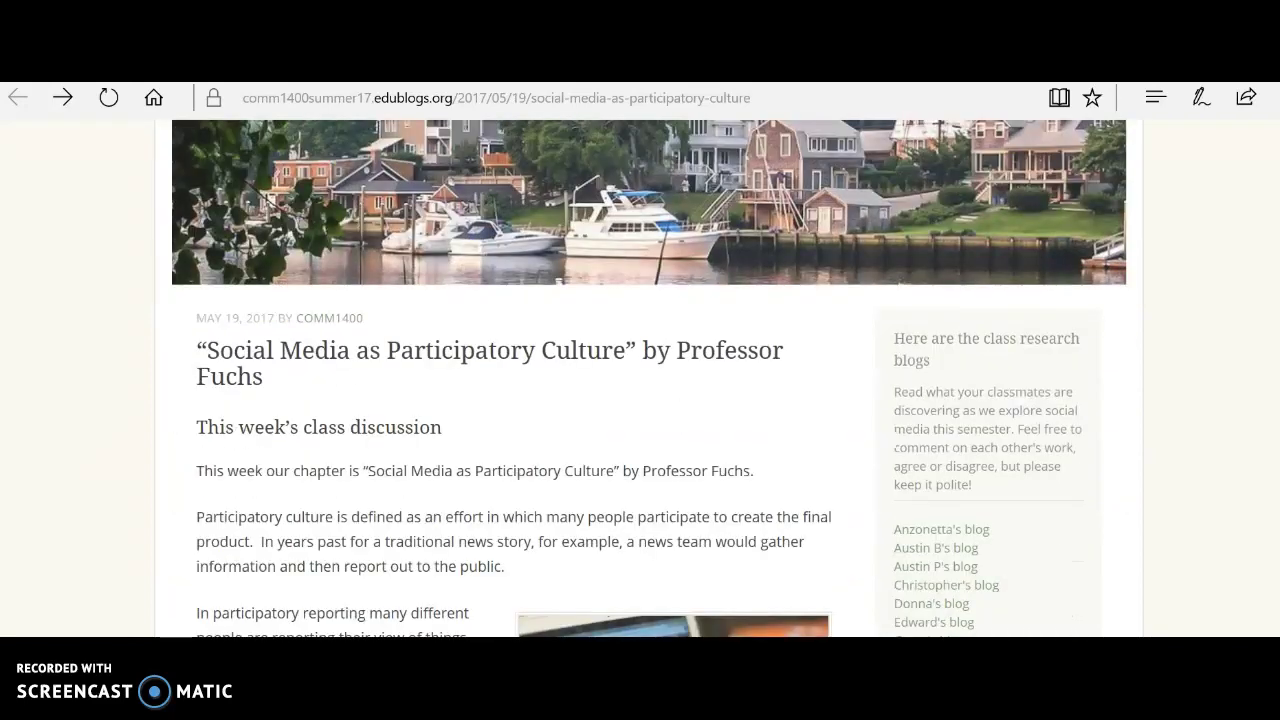
{"action": "scroll", "coordinate": [640, 380], "scroll_direction": "down", "scroll_amount": 10}
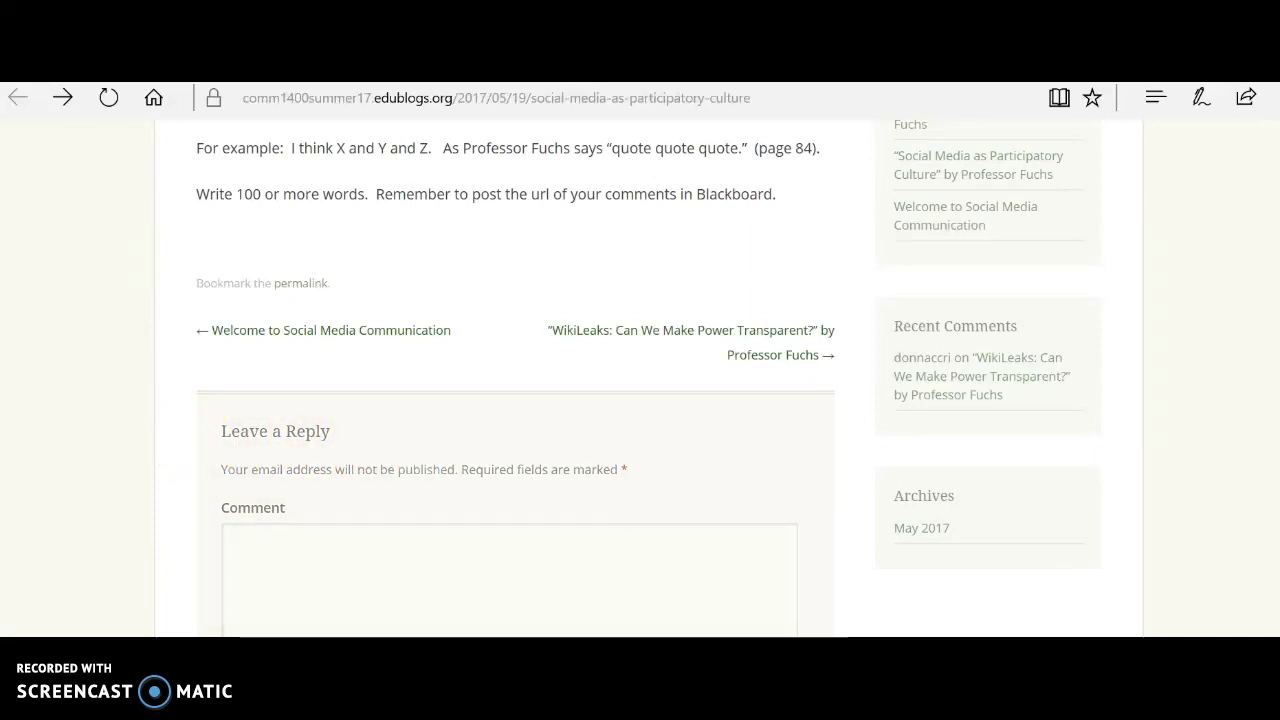
{"action": "scroll", "coordinate": [495, 378], "scroll_direction": "down", "scroll_amount": 10}
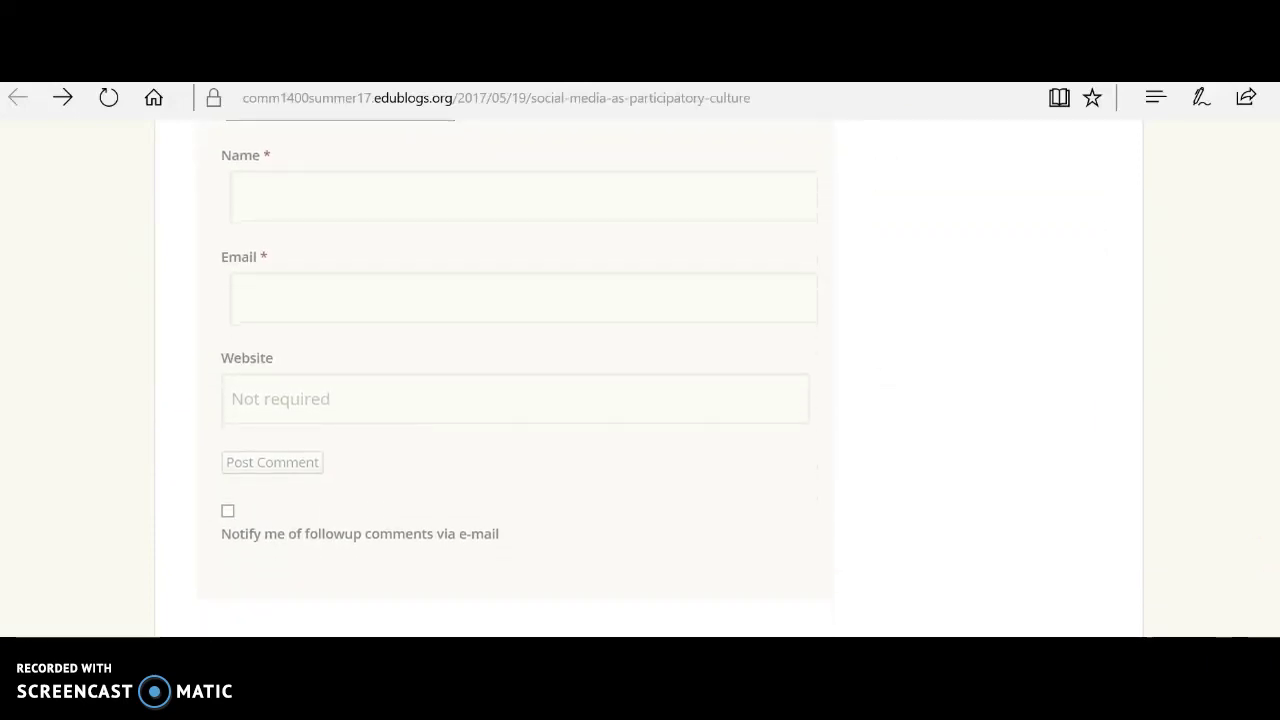
{"action": "scroll", "coordinate": [314, 534], "scroll_direction": "up", "scroll_amount": 1}
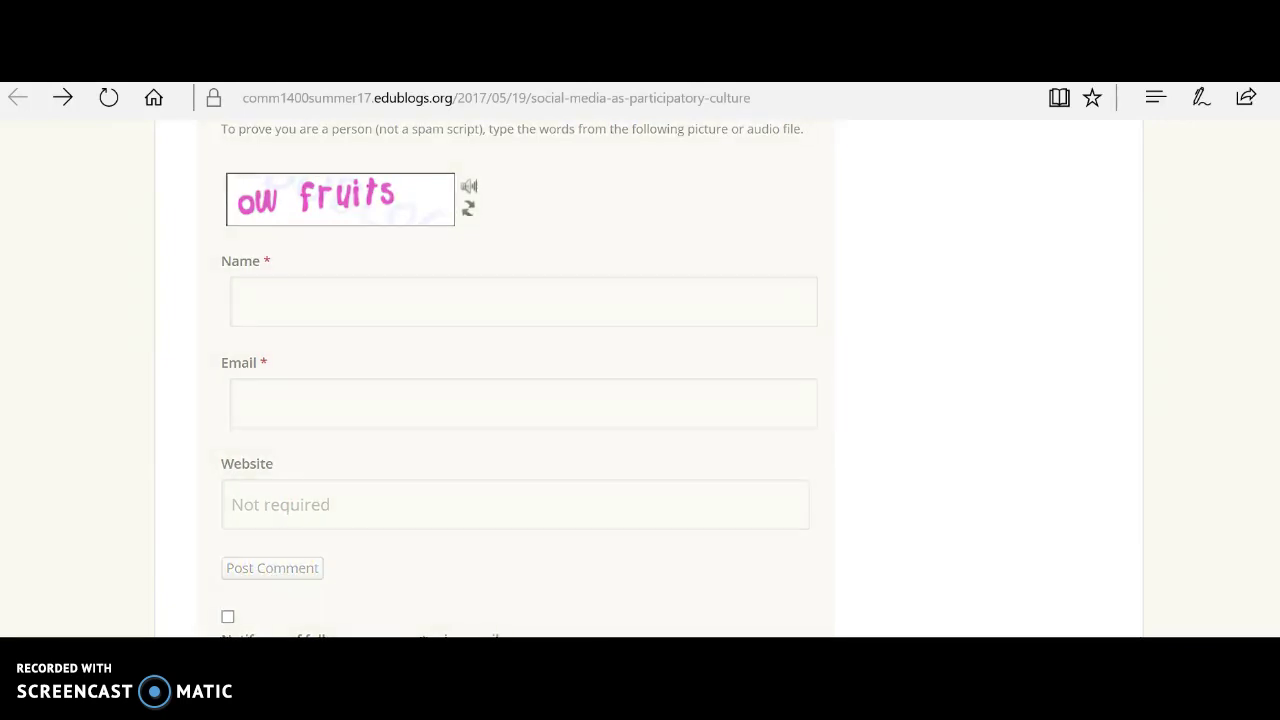
{"action": "scroll", "coordinate": [640, 378], "scroll_direction": "up", "scroll_amount": 10}
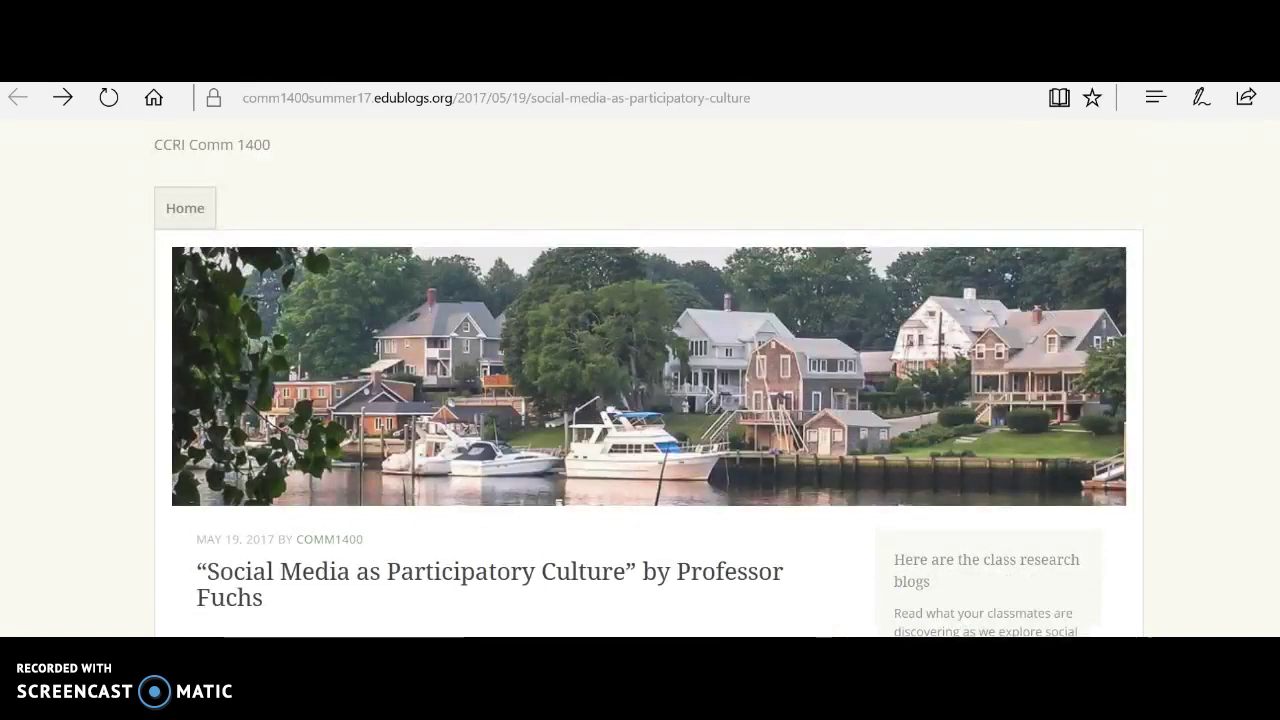
Copy the full web address of the "Social Media as Participatory Culture" blog post.
{"action": "left_click", "coordinate": [283, 104]}
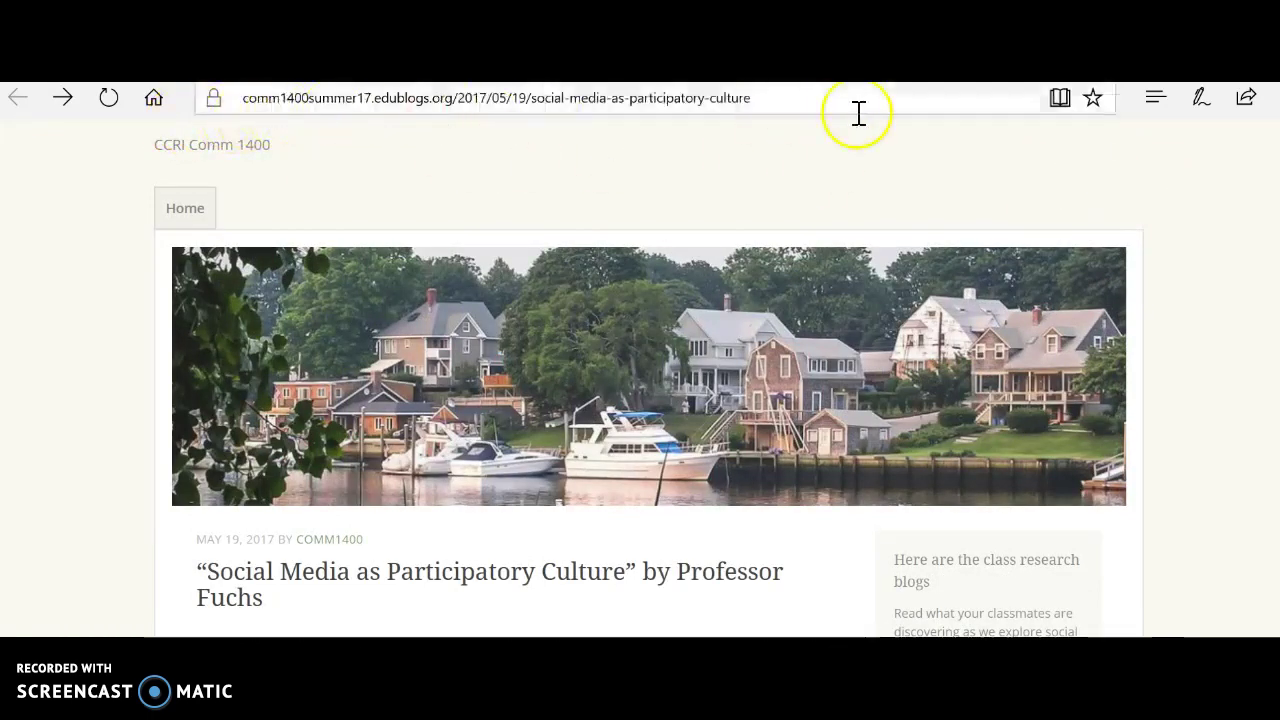
{"action": "left_click_drag", "start_coordinate": [785, 98], "coordinate": [309, 103]}
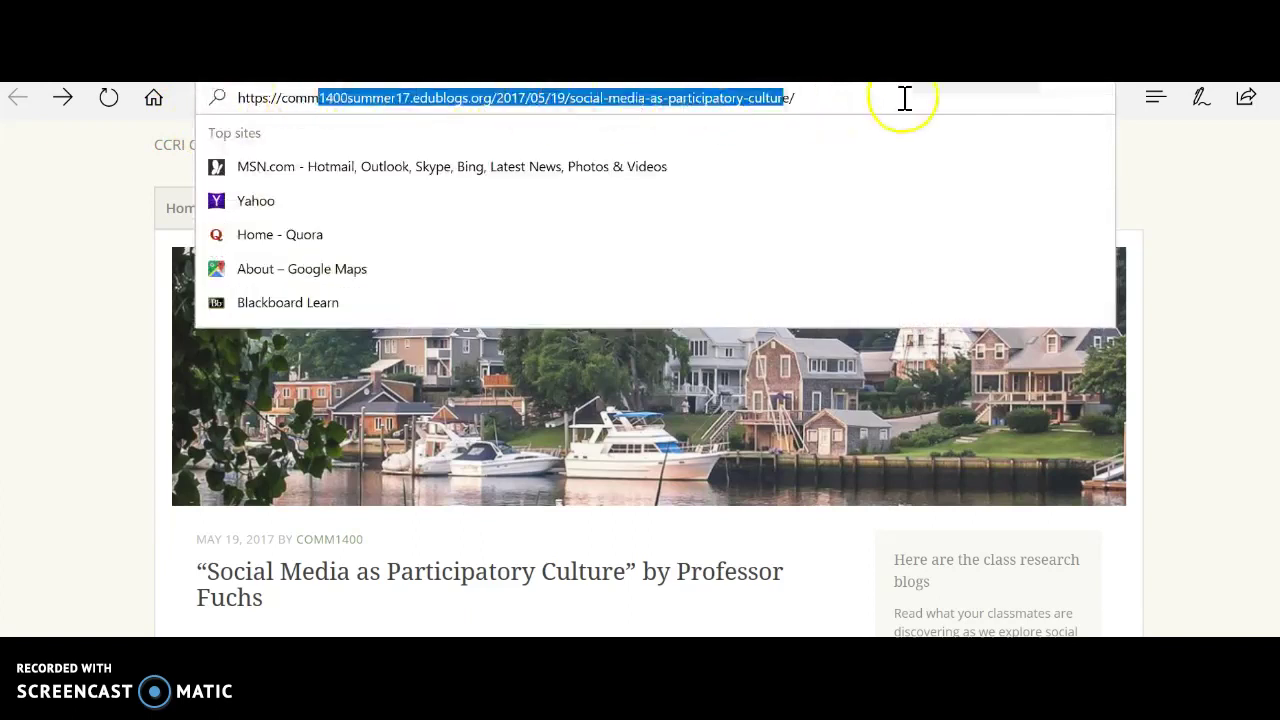
{"action": "left_click_drag", "start_coordinate": [905, 98], "coordinate": [223, 109]}
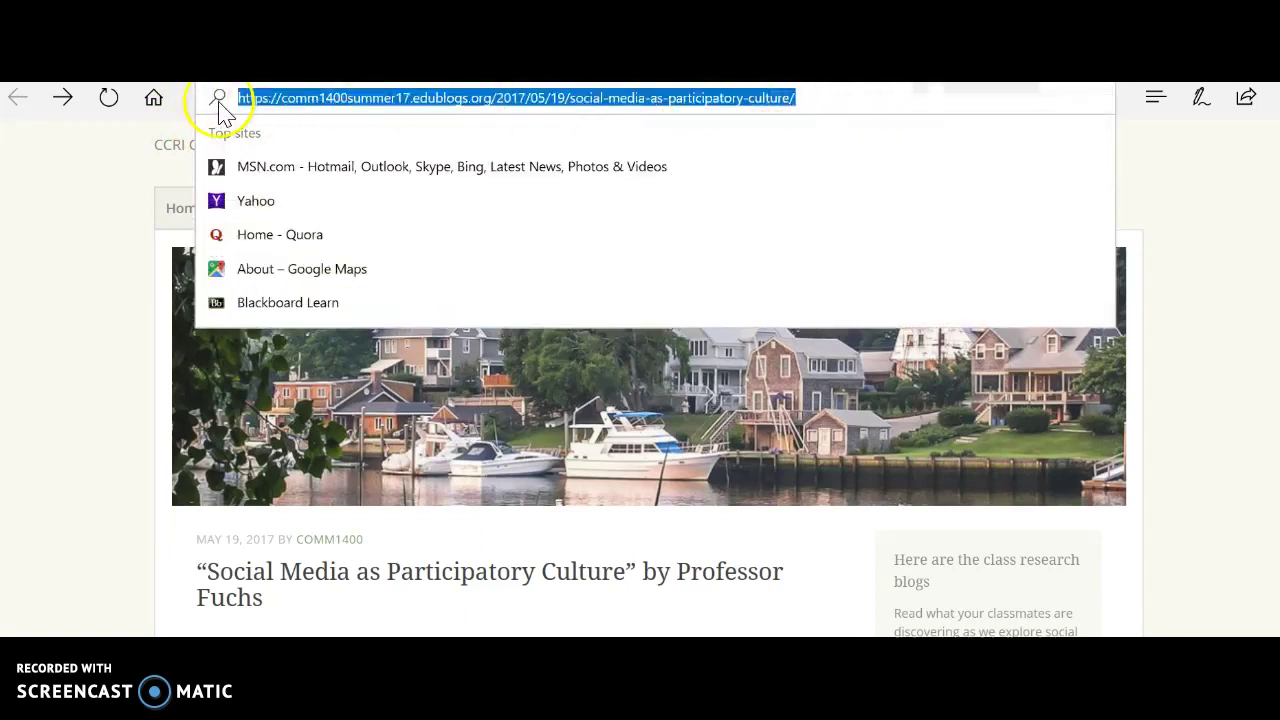
{"action": "right_click", "coordinate": [304, 113]}
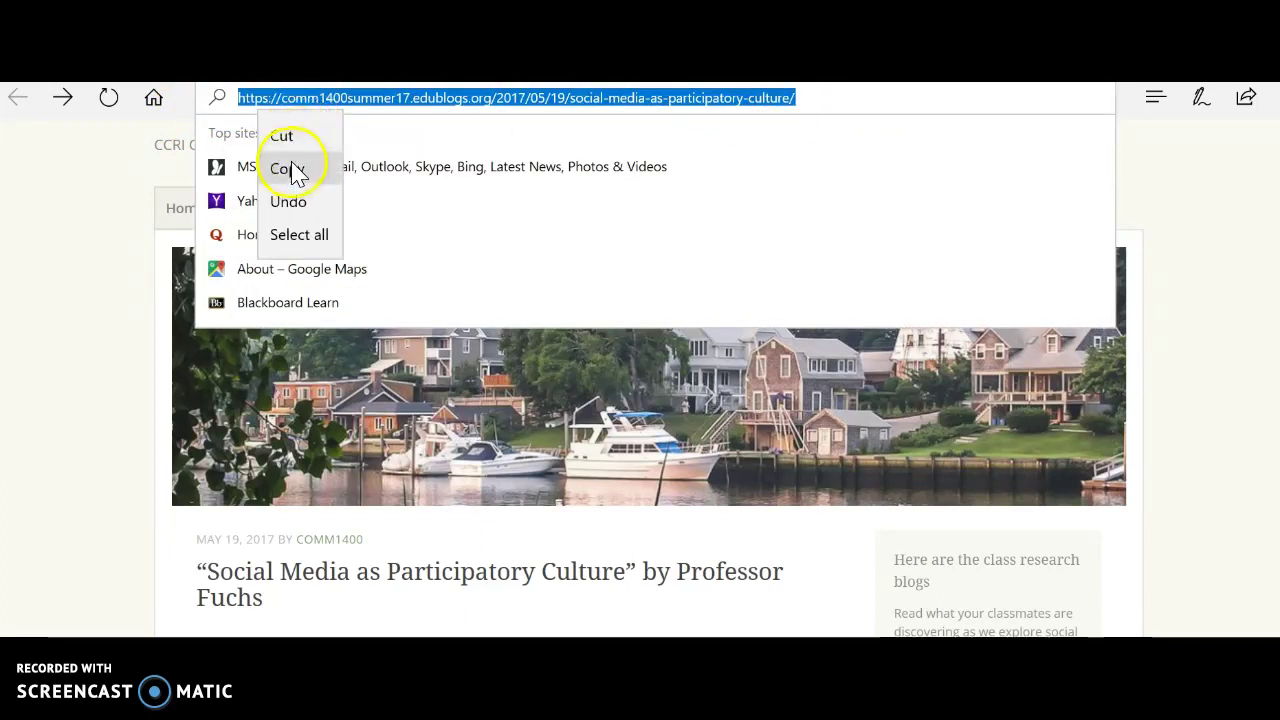
{"action": "left_click", "coordinate": [943, 116]}
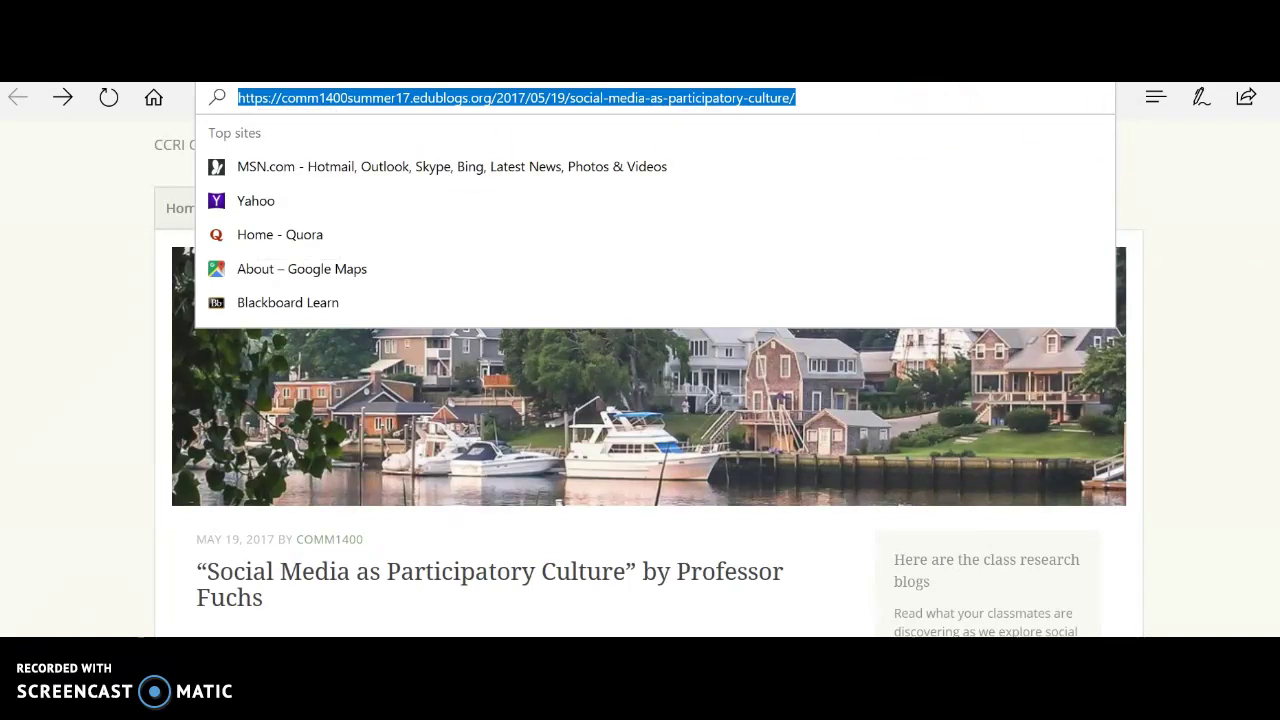
Switch back to Blackboard and open the "Discuss- Social Media as Participatory Culture" assignment at its submission section.
{"action": "key", "text": "alt+Tab"}
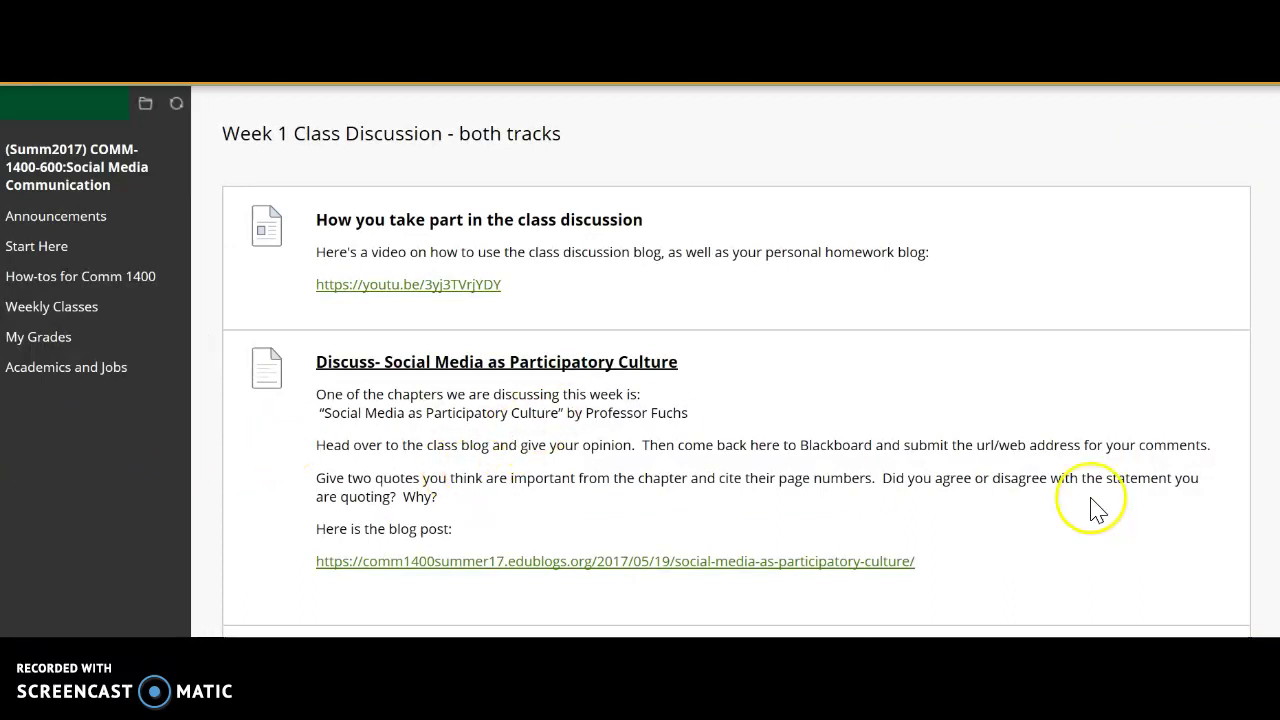
{"action": "scroll", "coordinate": [1057, 397], "scroll_direction": "down", "scroll_amount": 2}
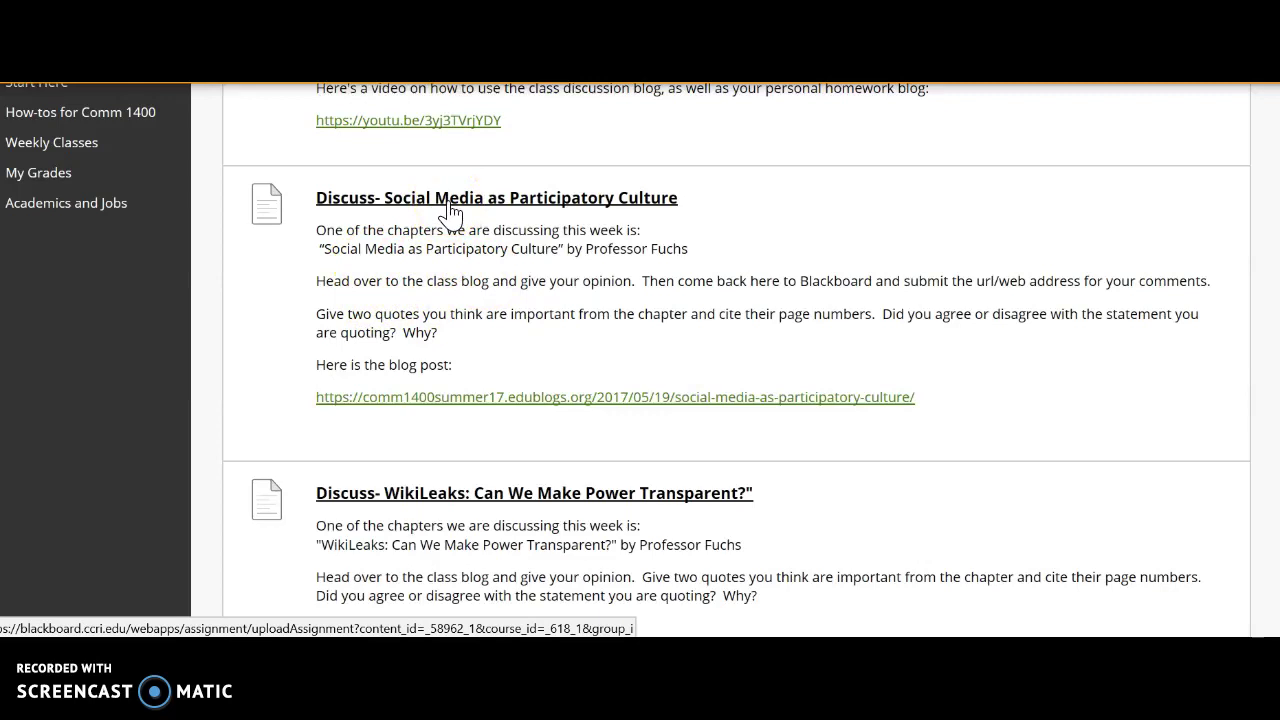
{"action": "left_click", "coordinate": [452, 205]}
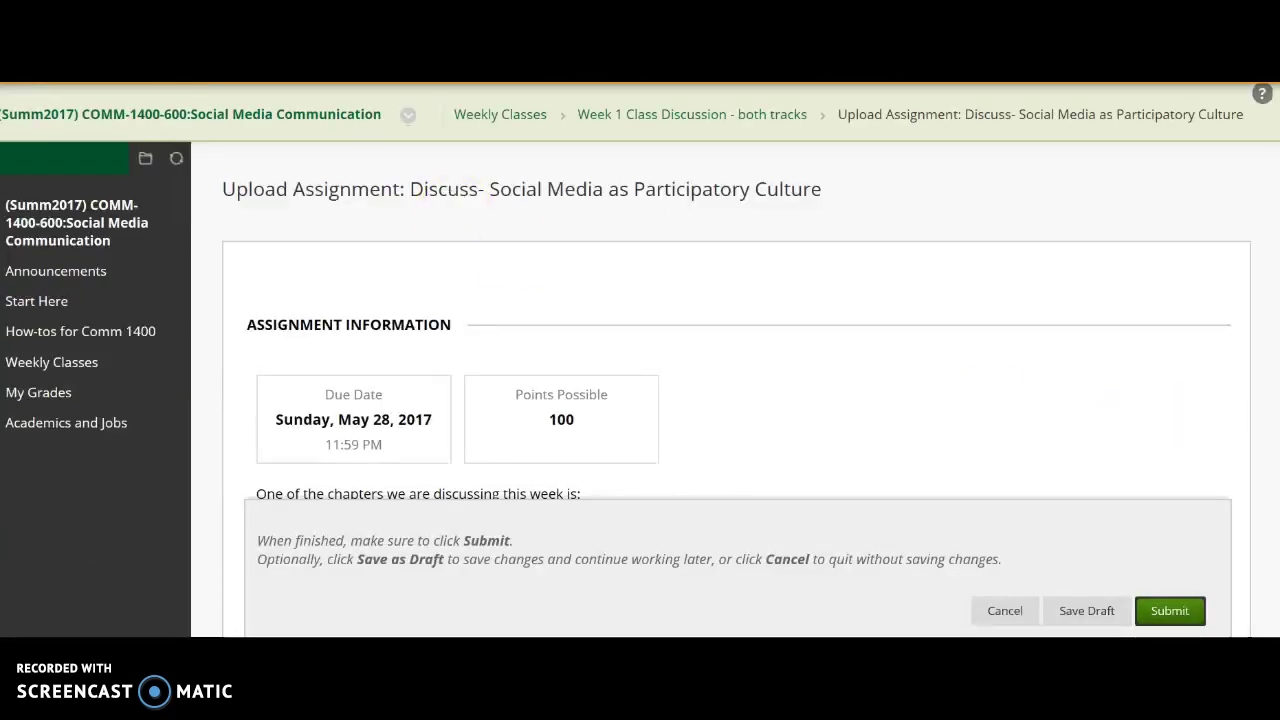
{"action": "scroll", "coordinate": [1271, 251], "scroll_direction": "down", "scroll_amount": 2}
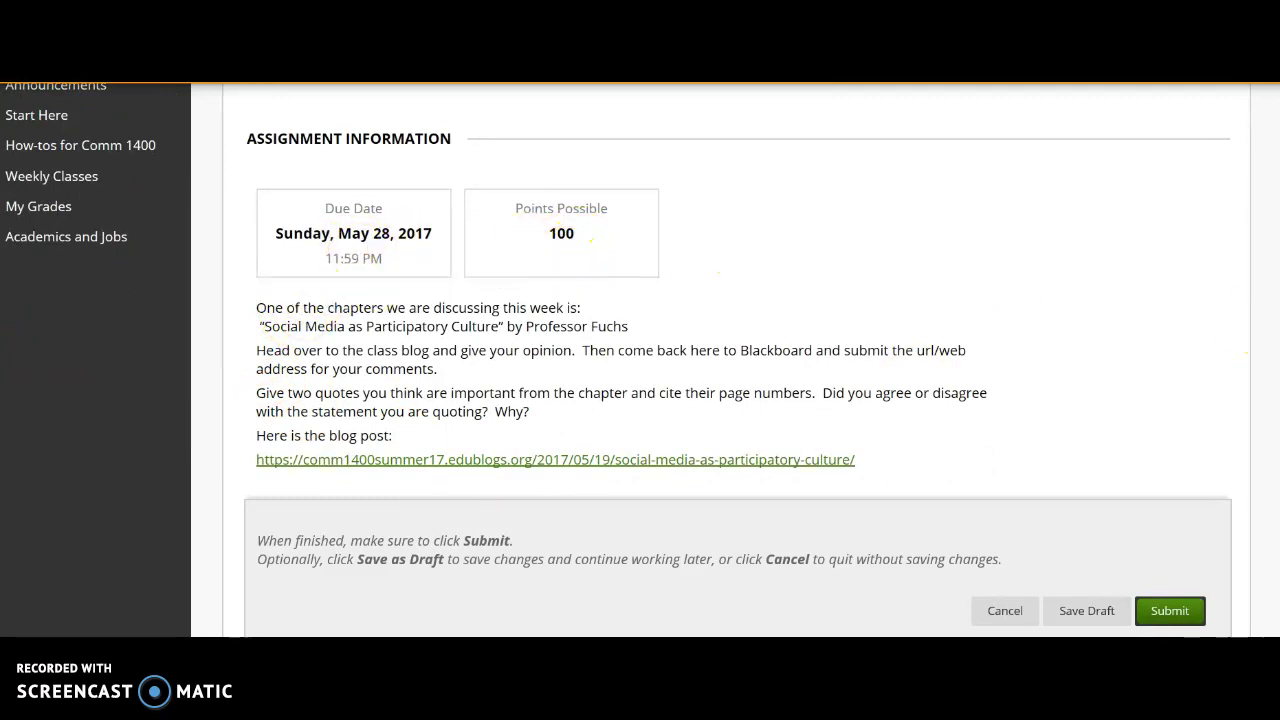
{"action": "scroll", "coordinate": [640, 300], "scroll_direction": "down", "scroll_amount": 1}
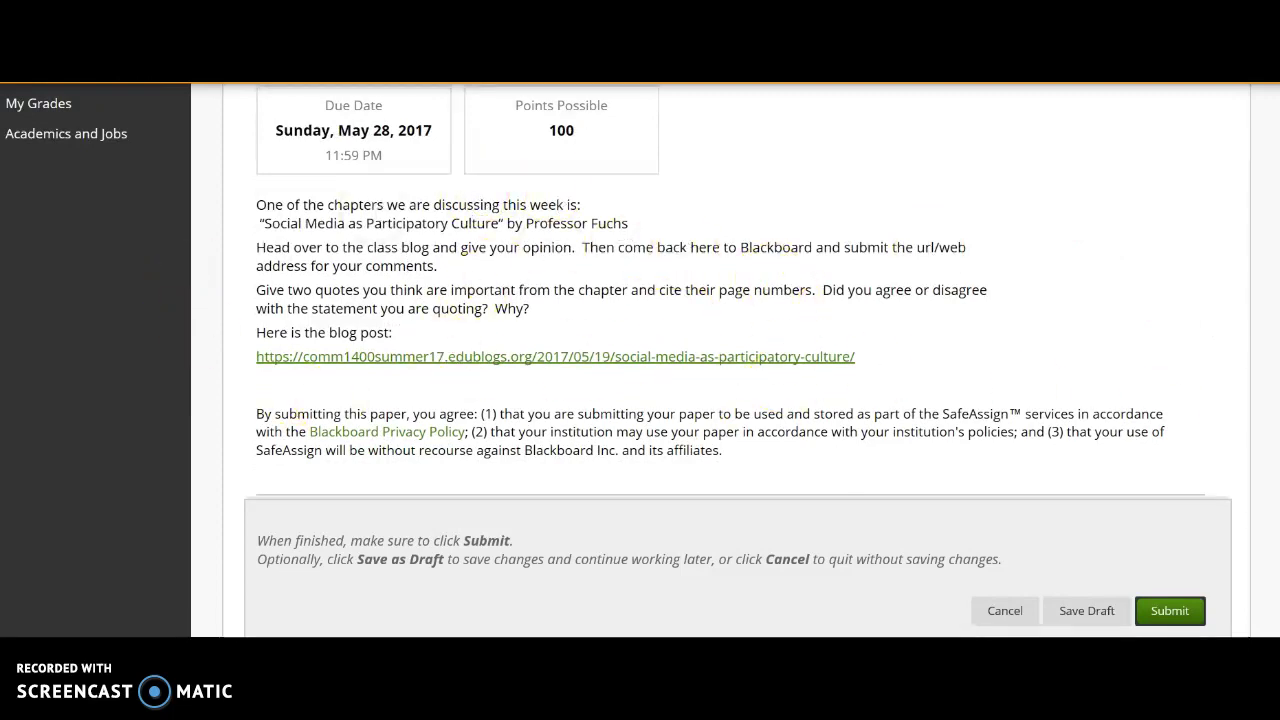
{"action": "scroll", "coordinate": [736, 300], "scroll_direction": "down", "scroll_amount": 1}
{"action": "scroll", "coordinate": [739, 363], "scroll_direction": "down", "scroll_amount": 1}
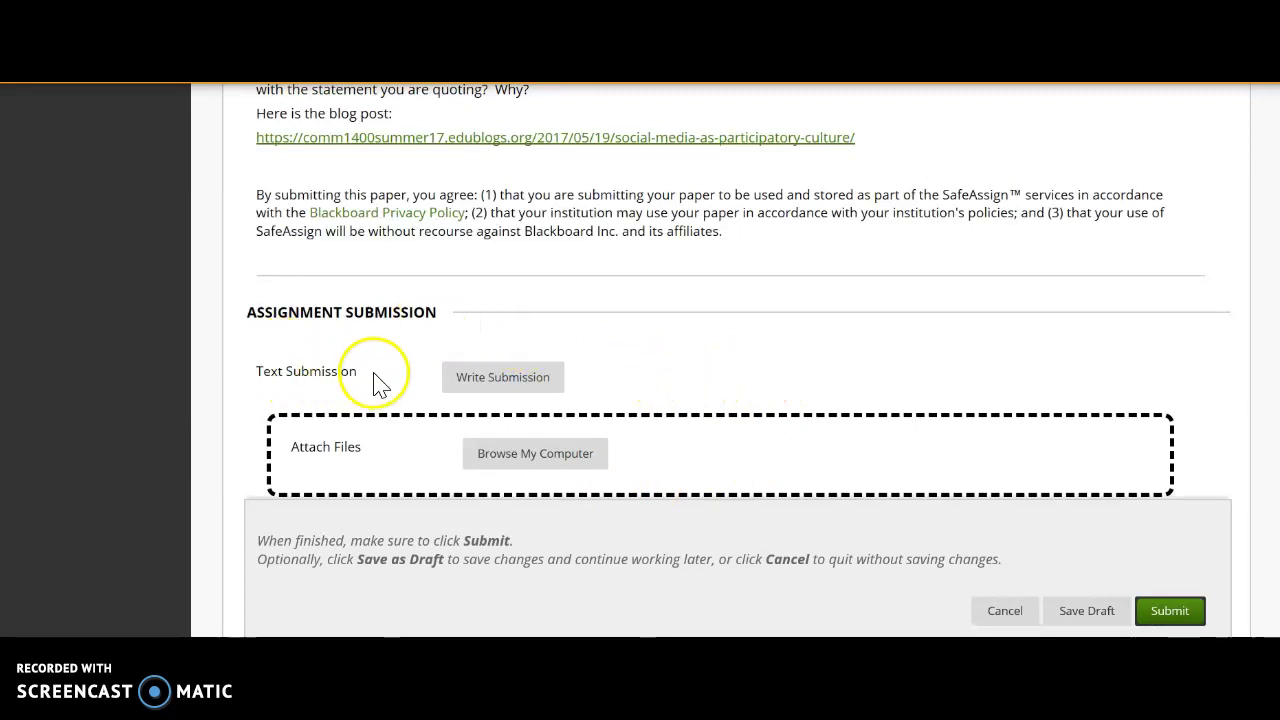
{"action": "left_click", "coordinate": [497, 386]}
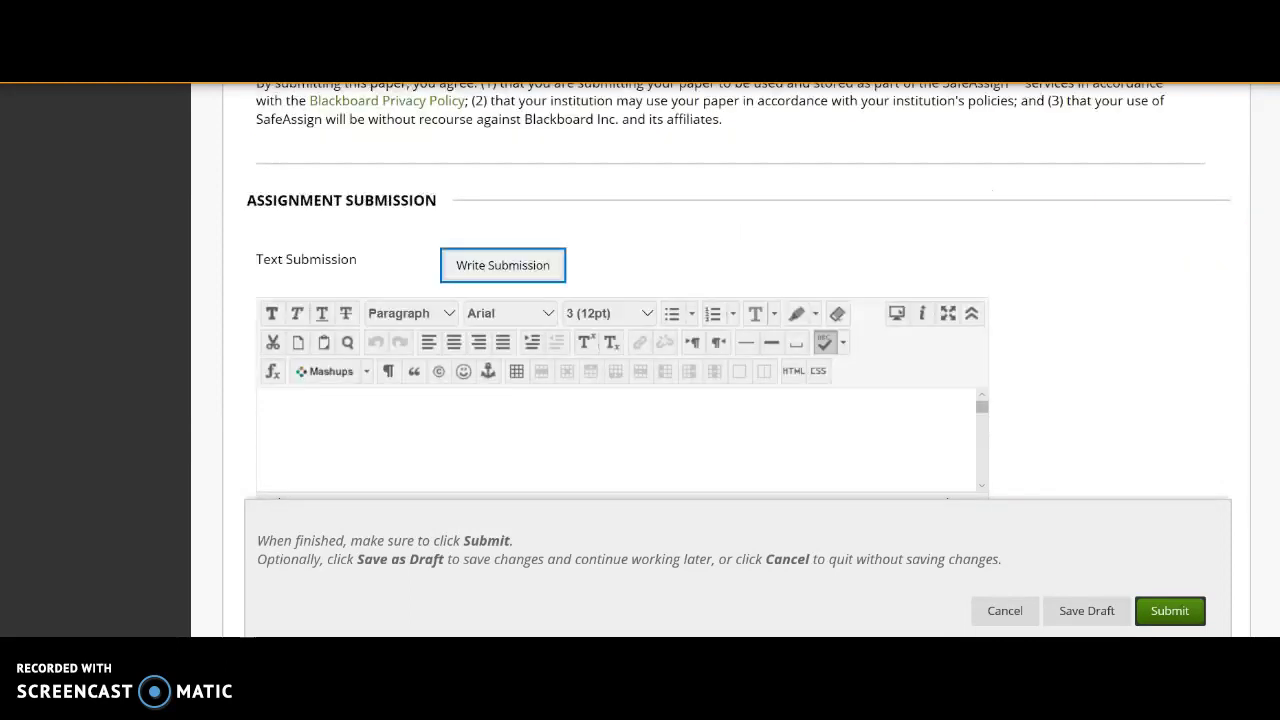
{"action": "scroll", "coordinate": [1195, 366], "scroll_direction": "down", "scroll_amount": 2}
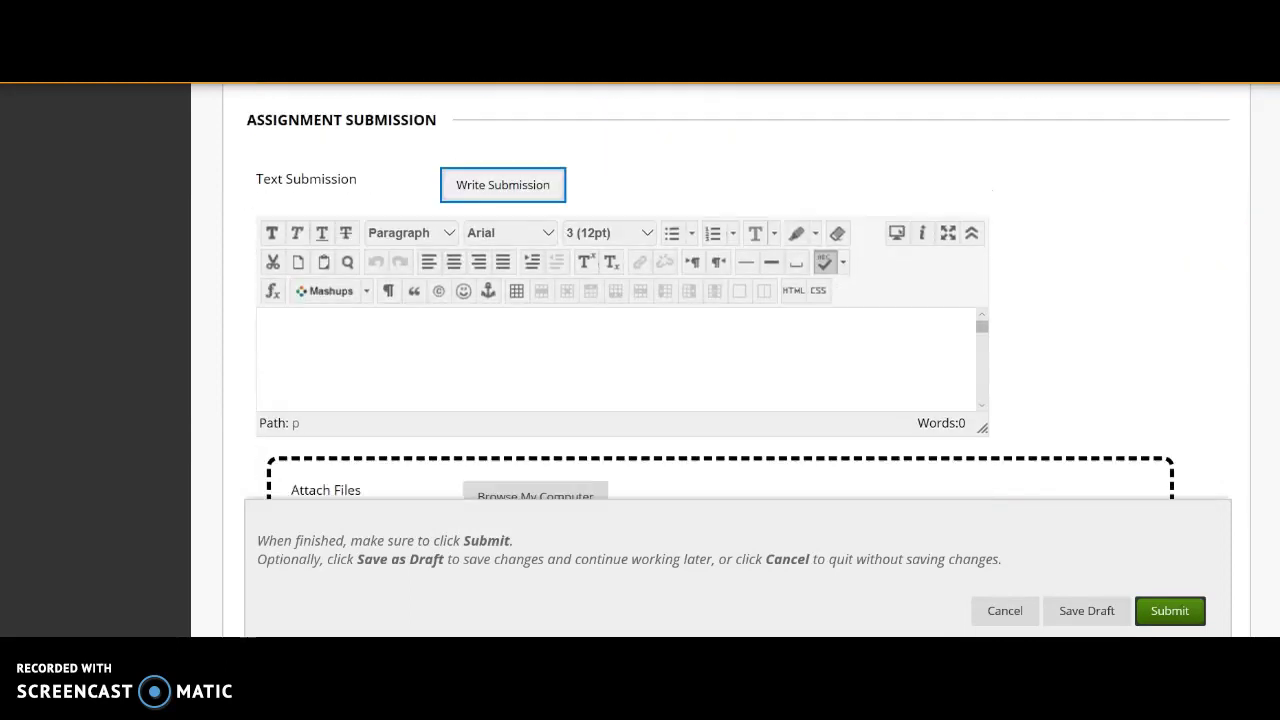
{"action": "left_click", "coordinate": [404, 357]}
{"action": "right_click", "coordinate": [404, 357]}
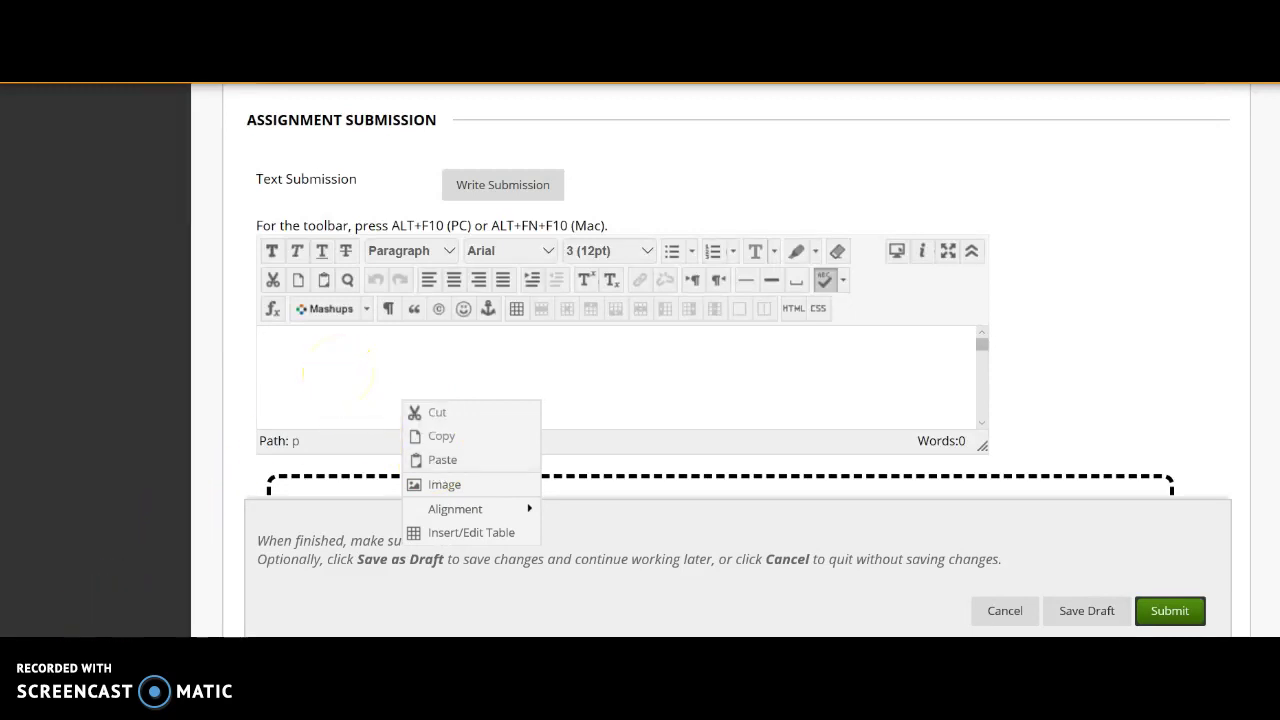
{"action": "type", "text": "https://comm1400summer17.edublogs.org/2017/05/19/social-media-as-participatory-culture/"}
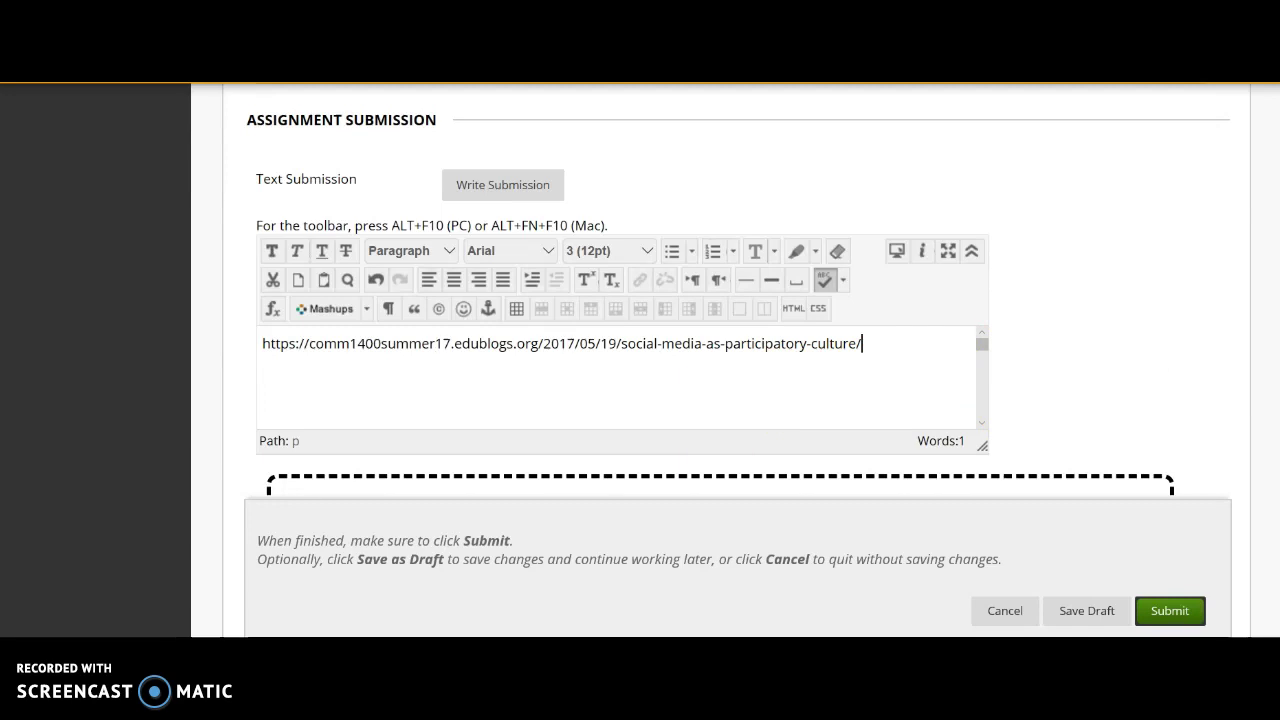
{"action": "scroll", "coordinate": [620, 300], "scroll_direction": "down", "scroll_amount": 2}
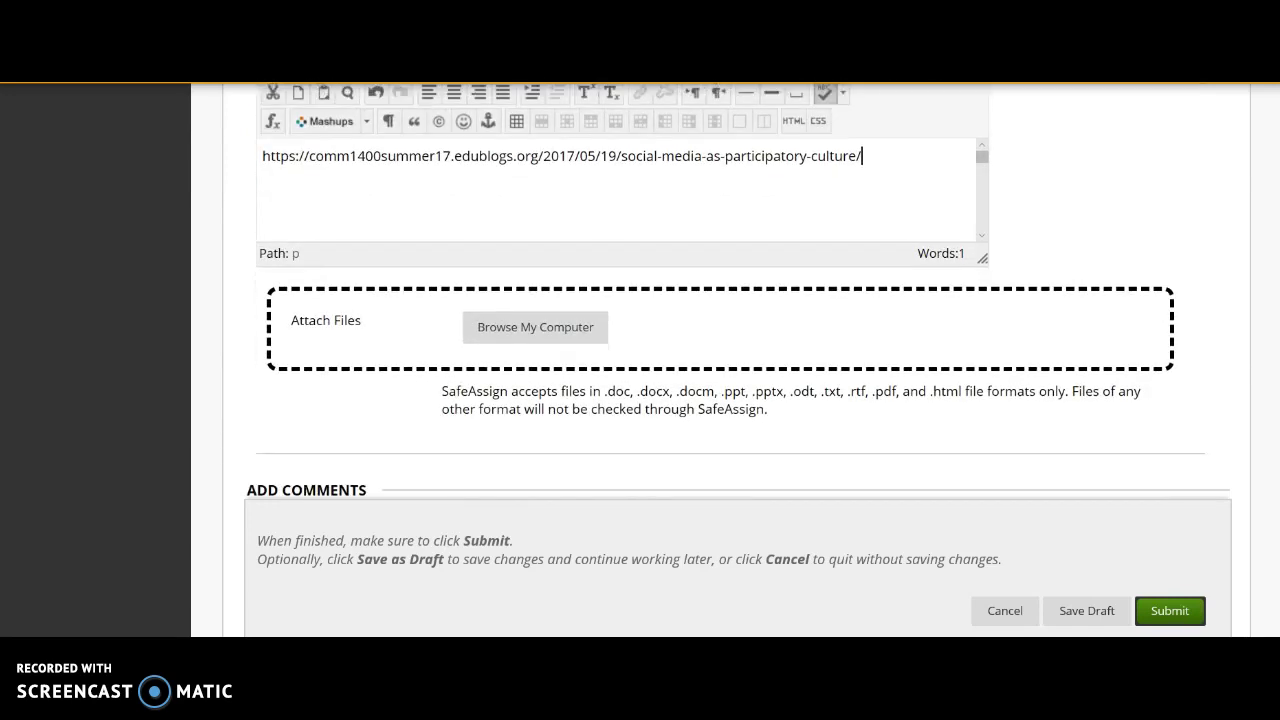
{"action": "left_click", "coordinate": [1175, 620]}
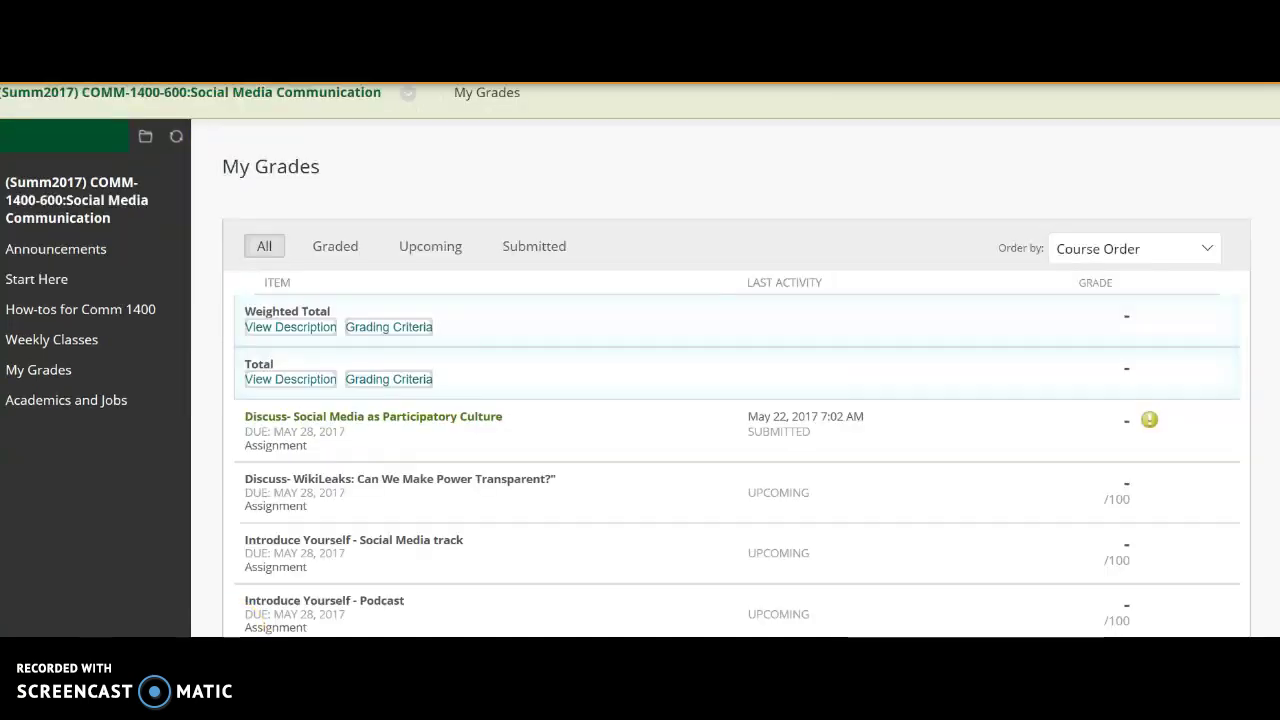
Check the My Grades list for the grading status of the "Discuss- Social Media as Participatory Culture" assignment.
{"action": "scroll", "coordinate": [1272, 482], "scroll_direction": "down", "scroll_amount": 3}
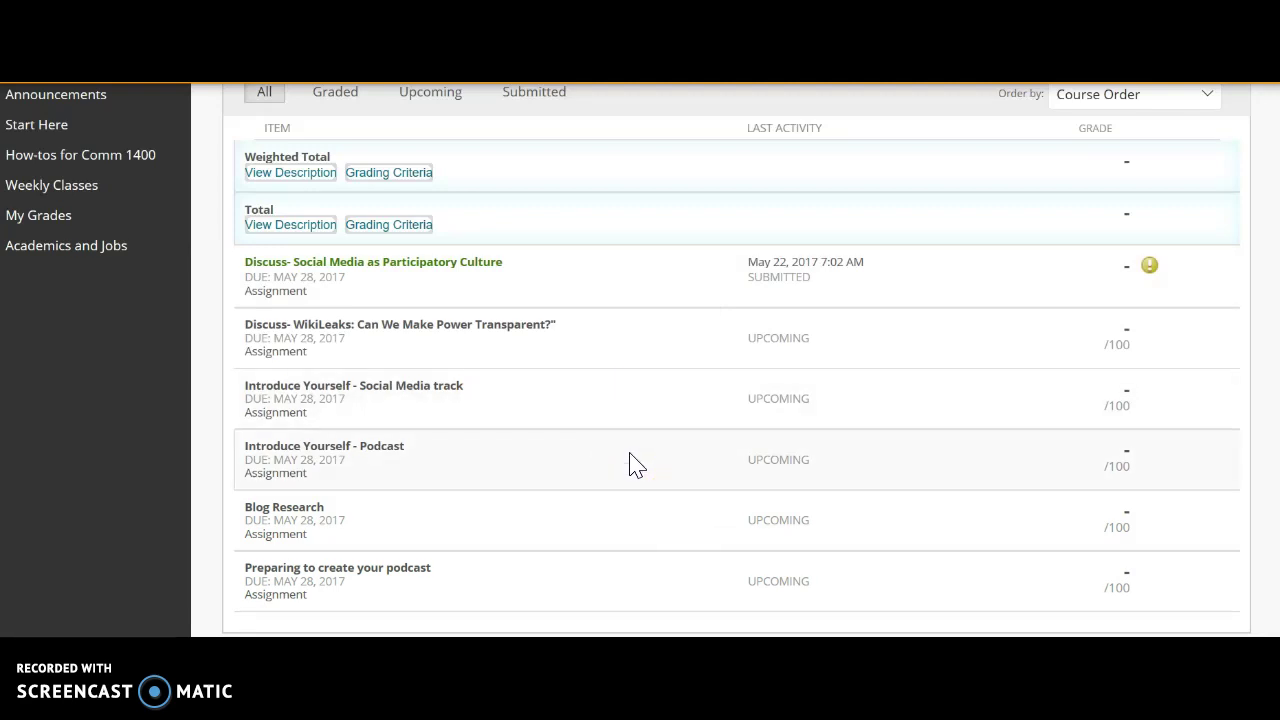
{"action": "left_click", "coordinate": [637, 556]}
{"action": "left_click", "coordinate": [628, 564]}
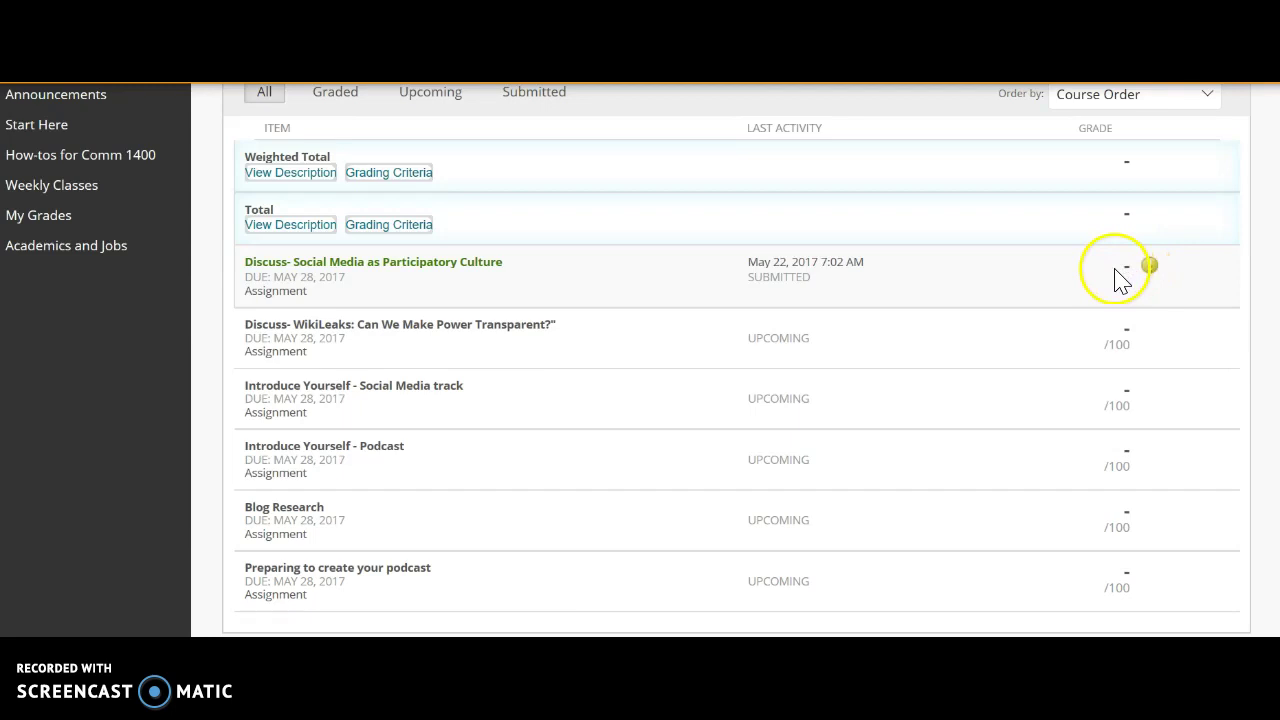
{"action": "mouse_move", "coordinate": [1150, 271]}
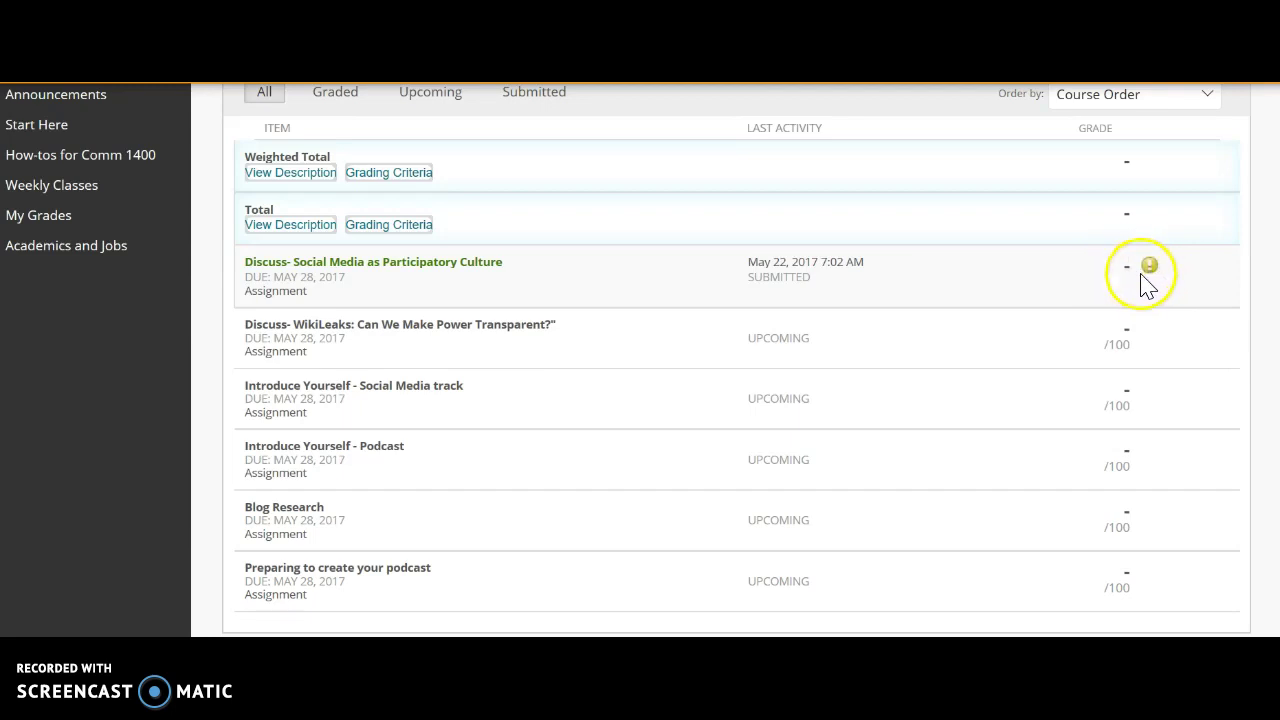